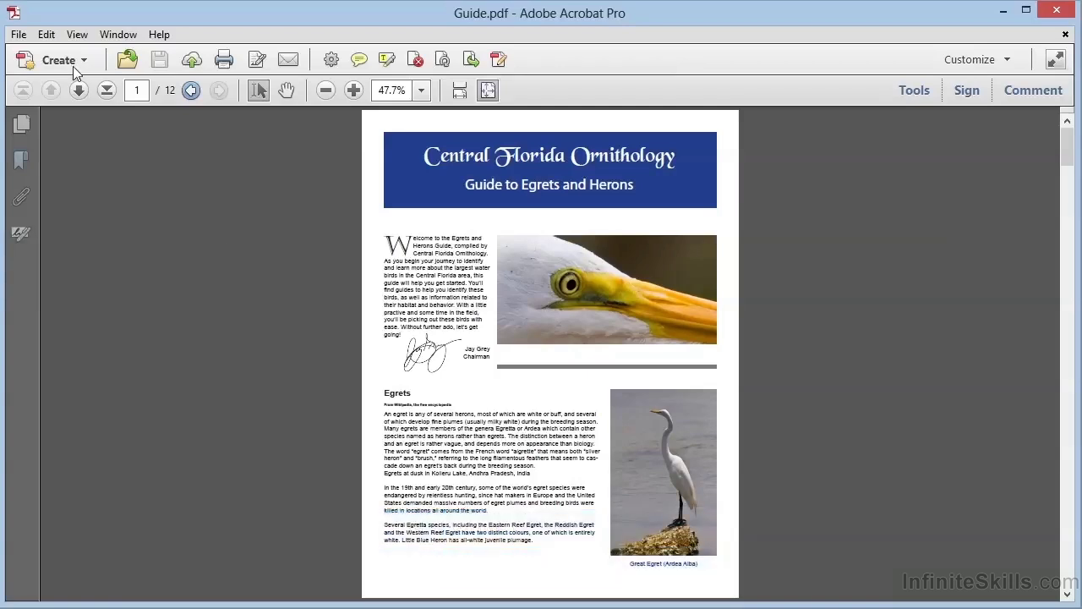
- Find 'crown' in the document, landing on Black-crowned Night Heron on page 2
{"action": "left_click", "coordinate": [46, 34]}
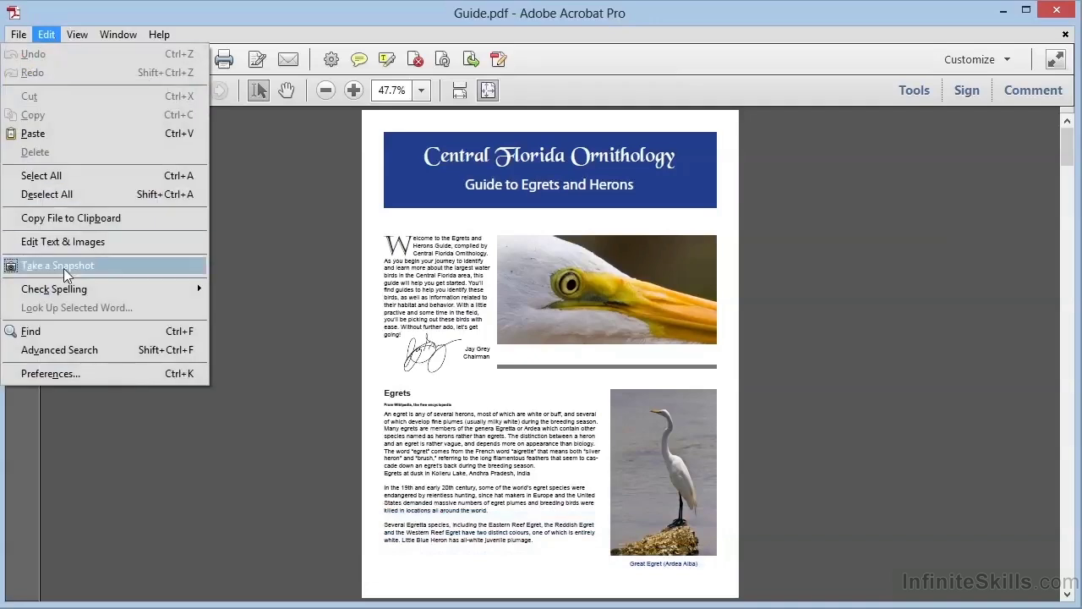
{"action": "left_click", "coordinate": [33, 331]}
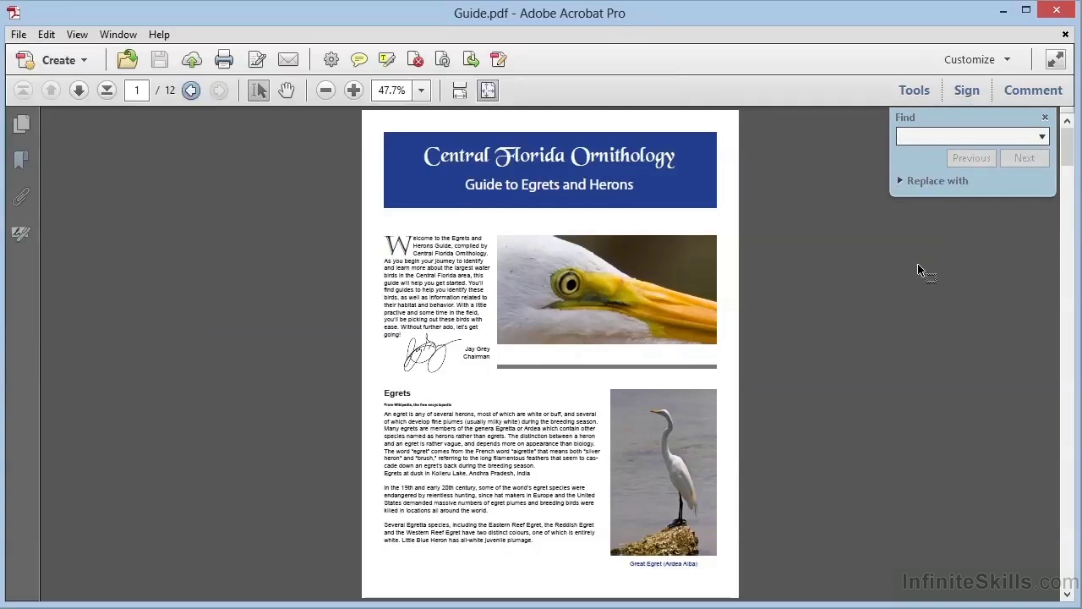
{"action": "type", "text": "crown"}
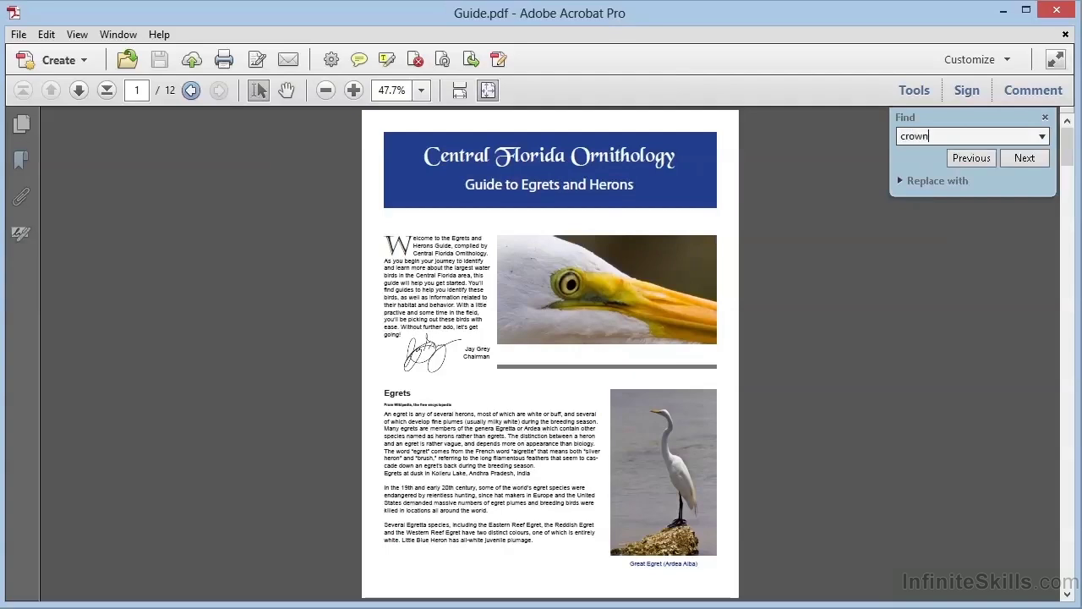
{"action": "key", "text": "Return"}
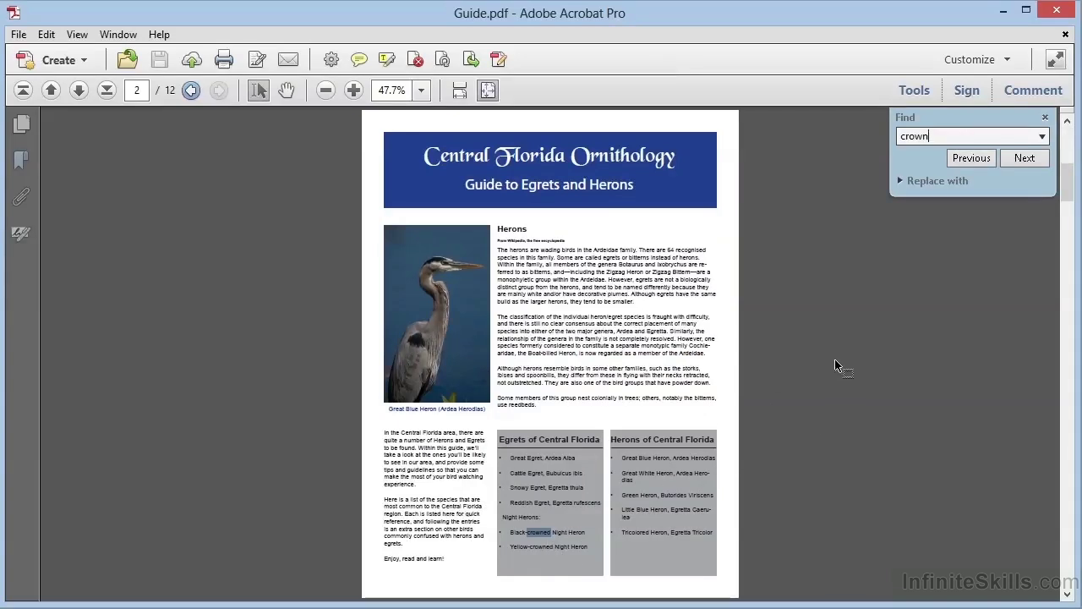
- Step through later 'crown' matches to the Black-crowned Night Heron heading on page 11
{"action": "left_click", "coordinate": [1024, 159]}
{"action": "left_click", "coordinate": [1023, 158]}
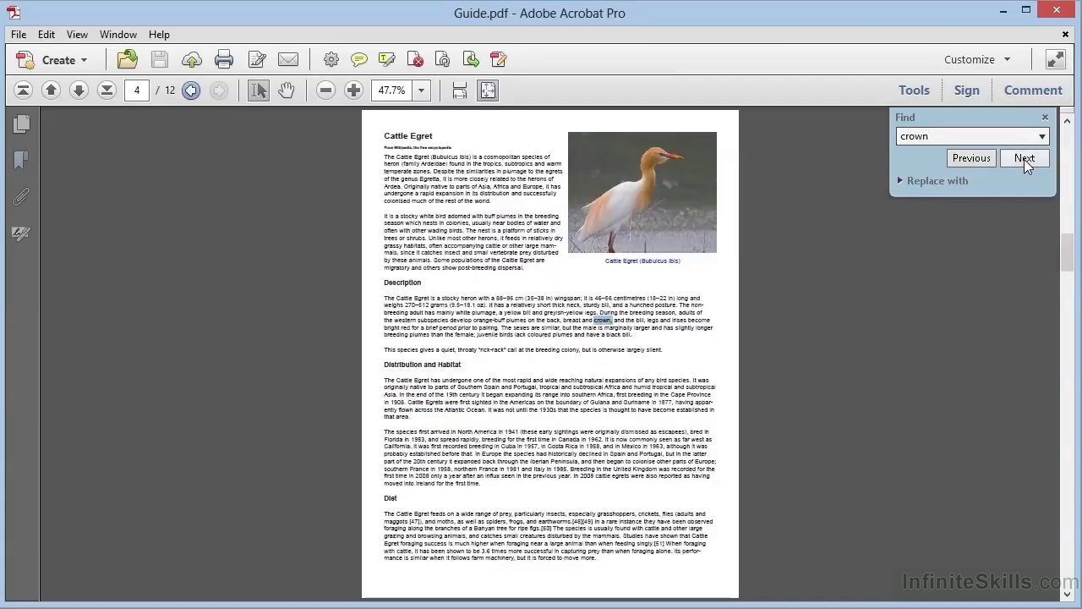
{"action": "left_click", "coordinate": [1024, 159]}
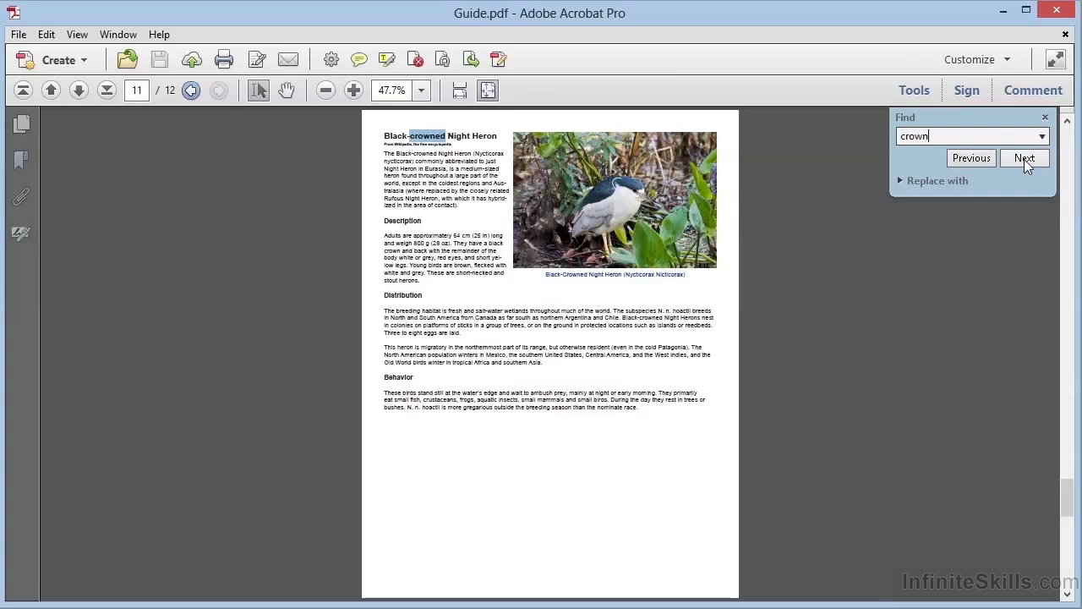
{"action": "left_click", "coordinate": [949, 137]}
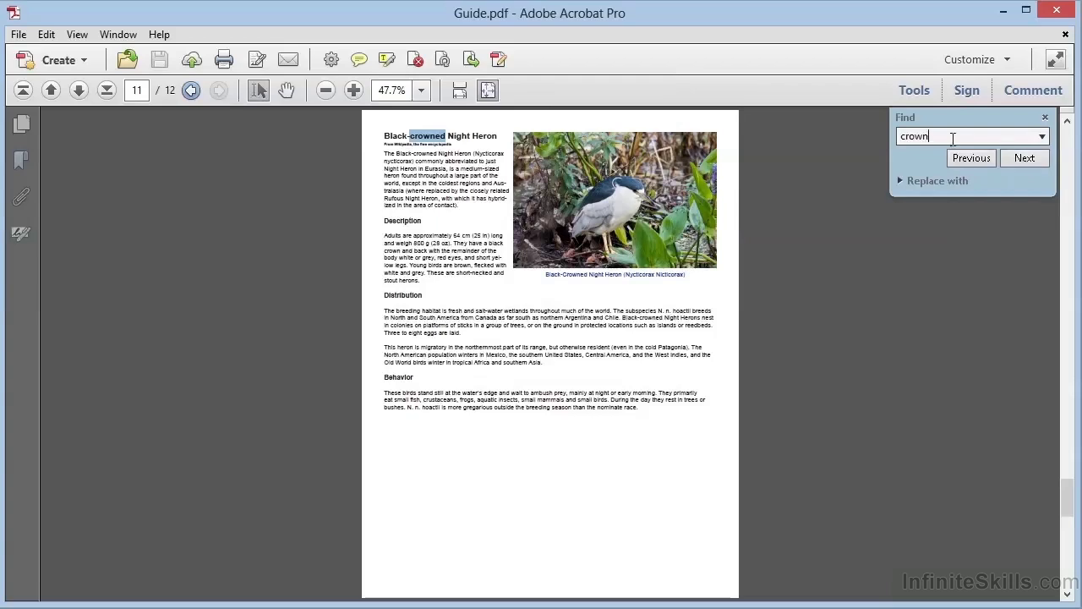
- Turn on Whole Words Only for 'crown' and move to the standalone match on page 4
{"action": "left_click", "coordinate": [1042, 137]}
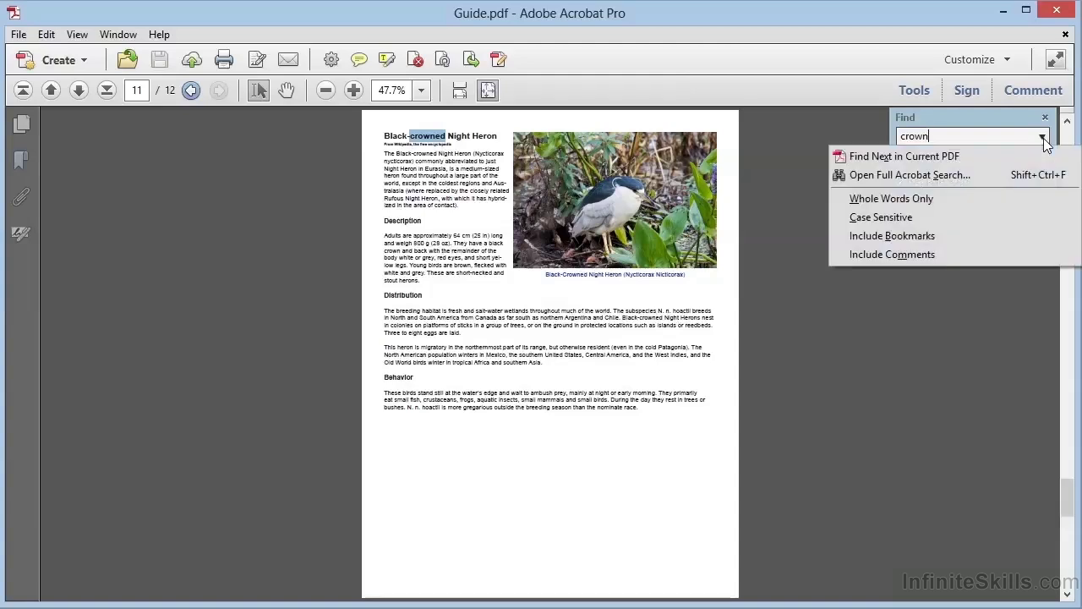
{"action": "left_click", "coordinate": [927, 197]}
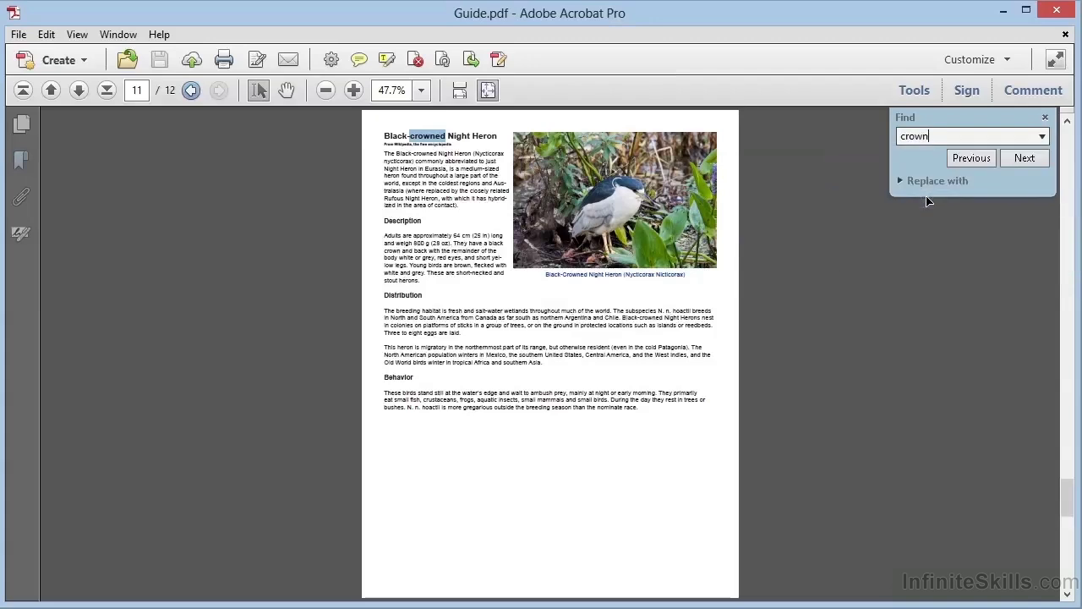
{"action": "left_click", "coordinate": [1018, 160]}
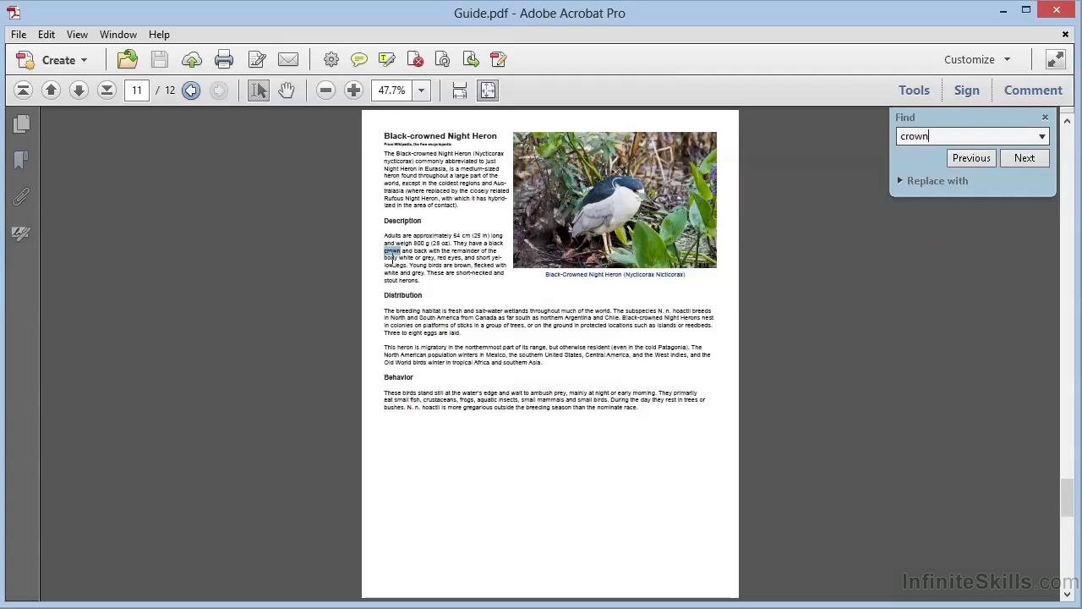
{"action": "left_click", "coordinate": [976, 158]}
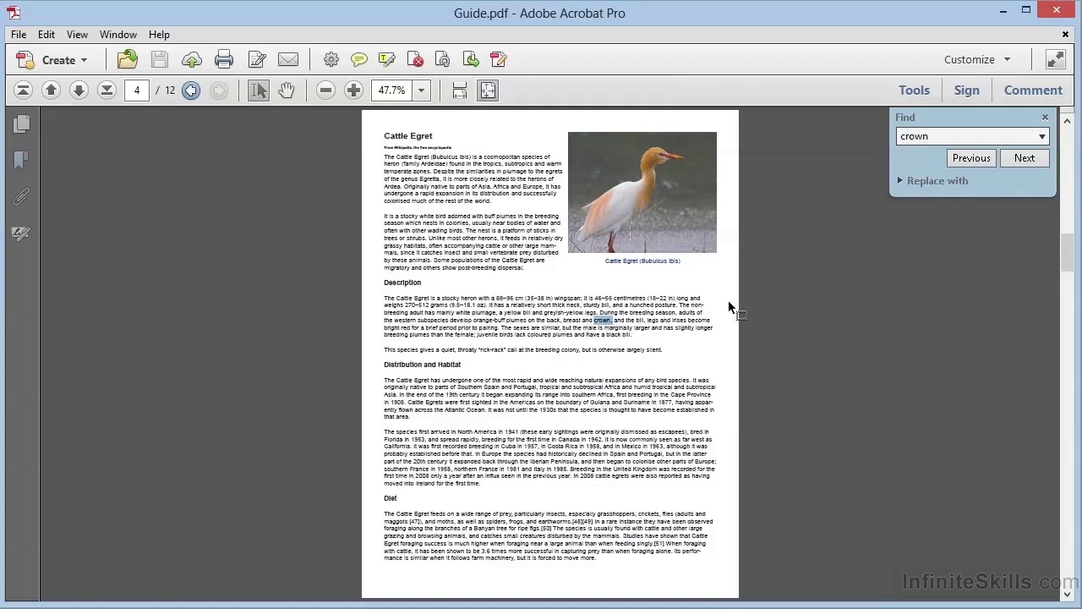
{"action": "left_click", "coordinate": [1045, 138]}
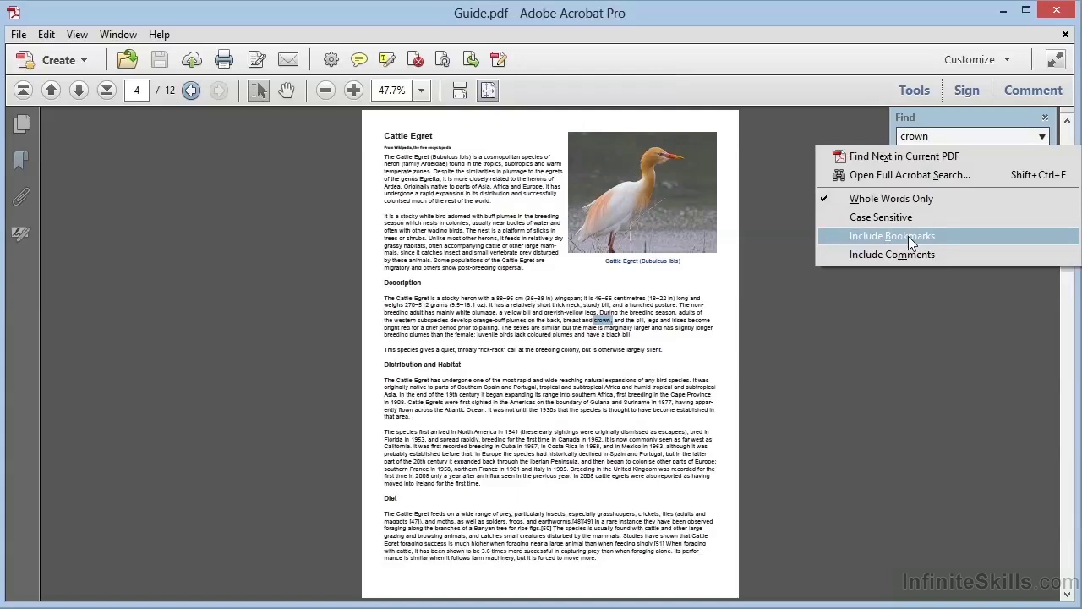
- Replace 'crown' with 'conditions', search, and dismiss the no-matches alert
{"action": "left_click", "coordinate": [938, 133]}
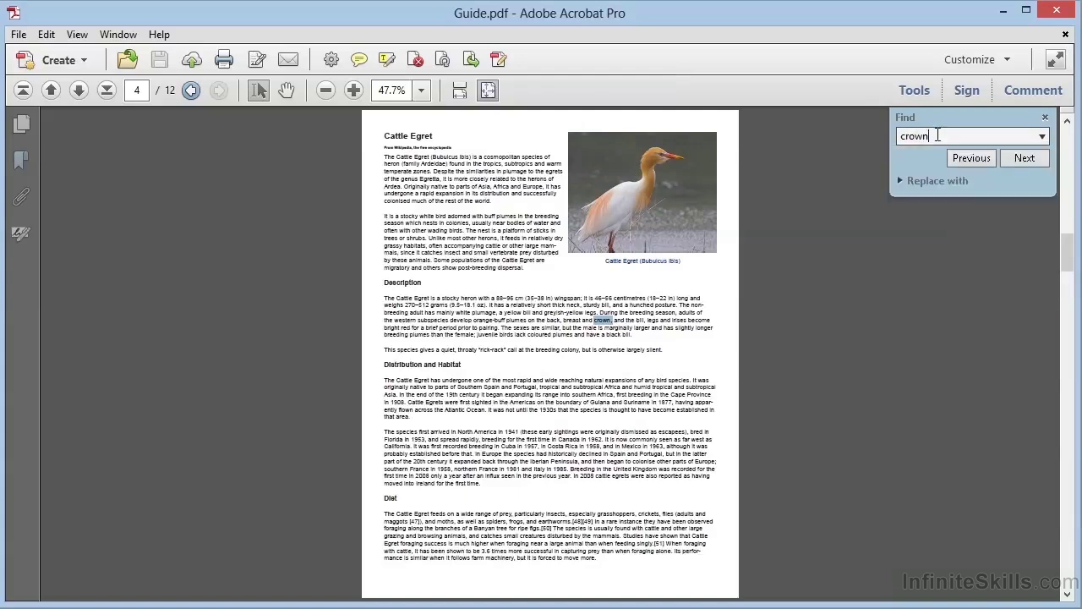
{"action": "left_click_drag", "start_coordinate": [937, 135], "coordinate": [887, 131]}
{"action": "type", "text": "conditions"}
{"action": "left_click", "coordinate": [1012, 161]}
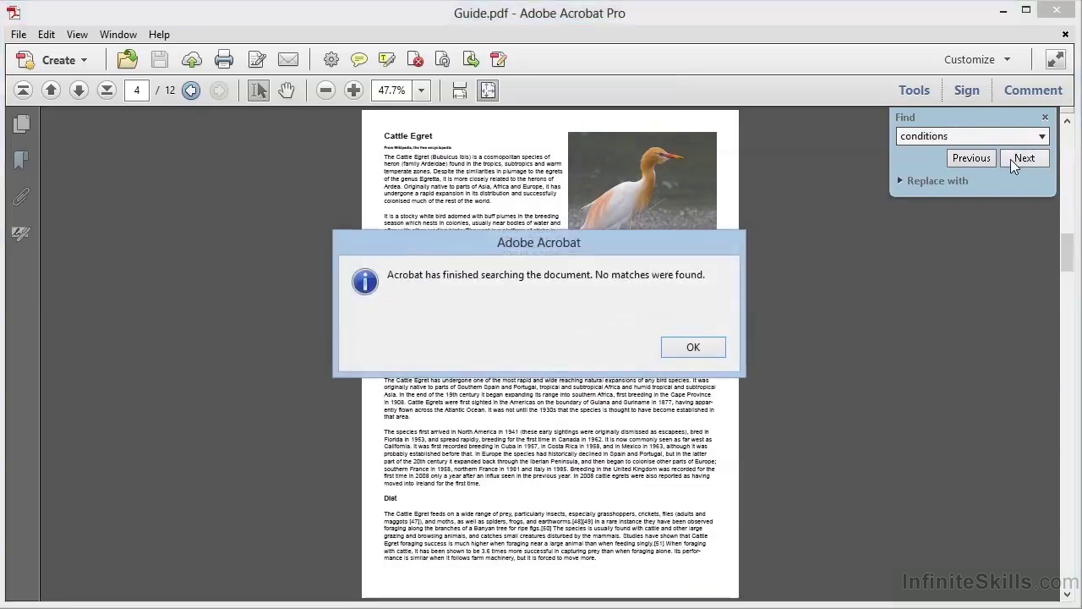
{"action": "left_click", "coordinate": [693, 348]}
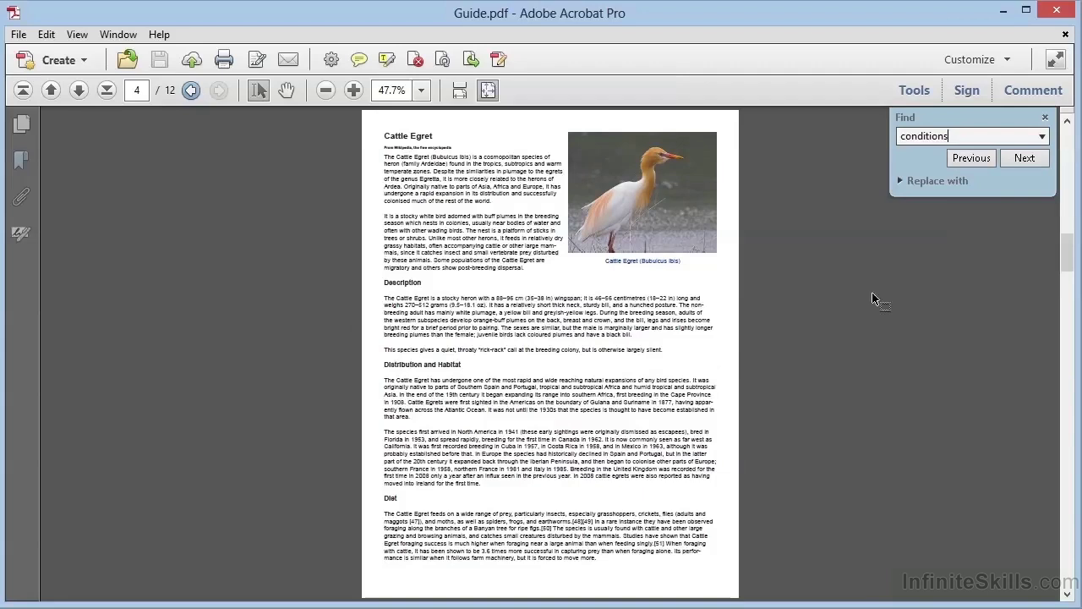
- Include bookmarks, find the Terms & Conditions bookmark, and close the Find box
{"action": "left_click", "coordinate": [1042, 137]}
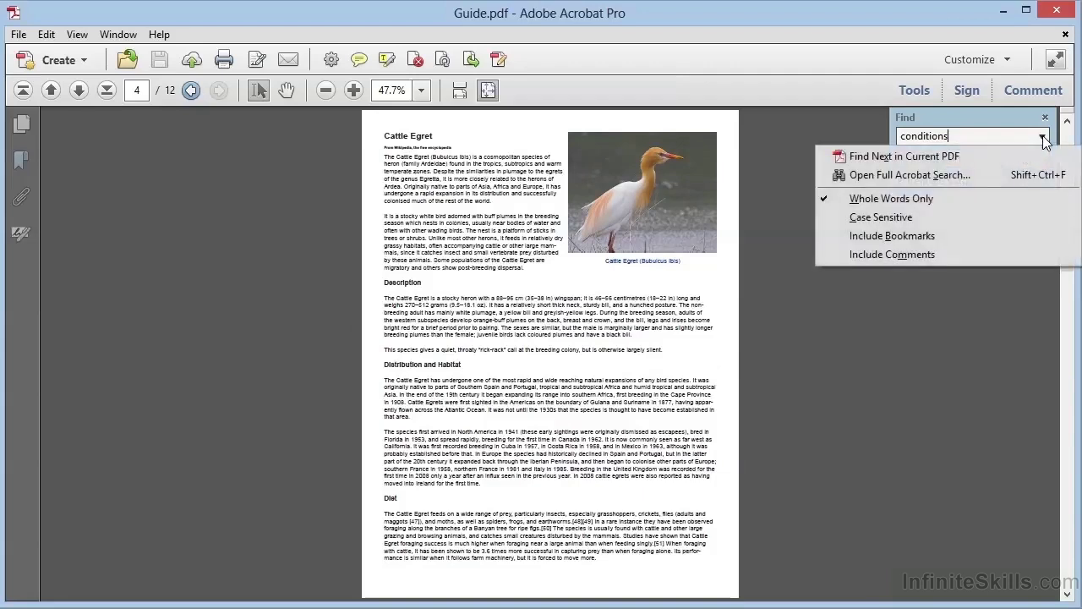
{"action": "left_click", "coordinate": [900, 237]}
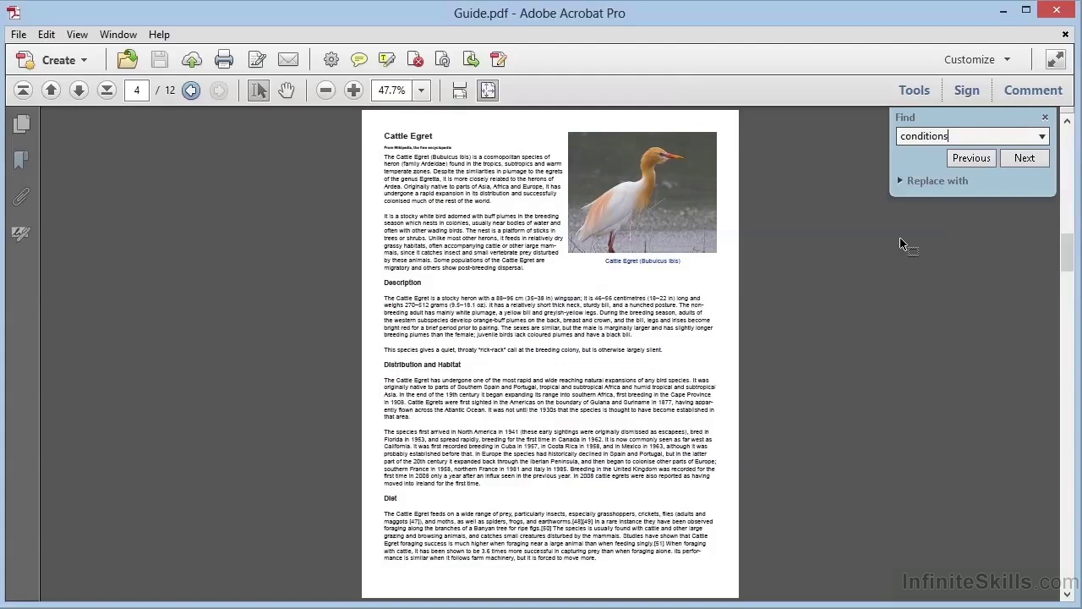
{"action": "left_click", "coordinate": [1019, 158]}
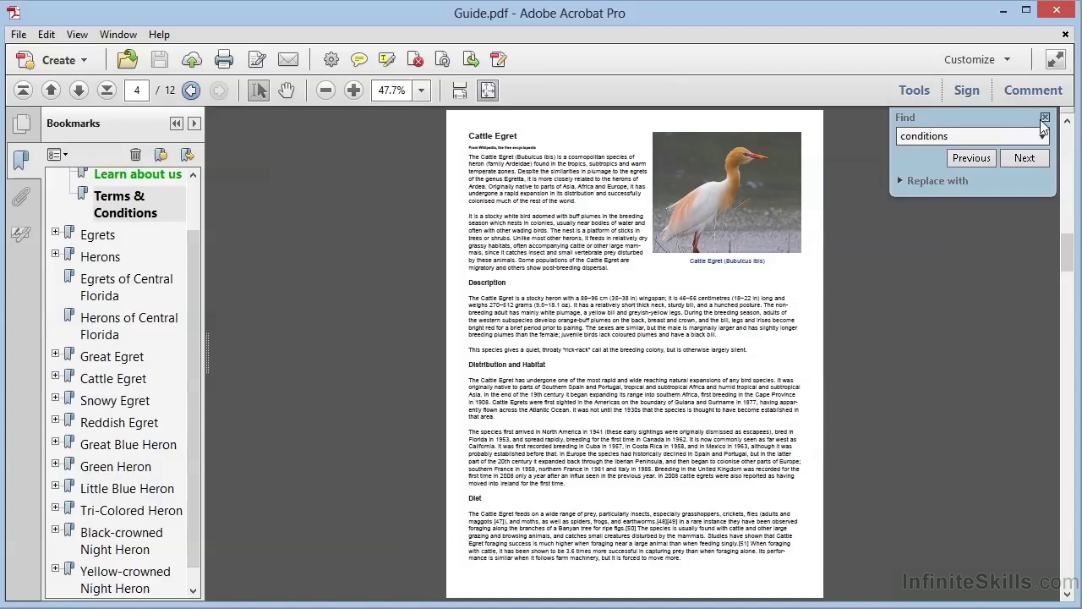
{"action": "left_click", "coordinate": [934, 313]}
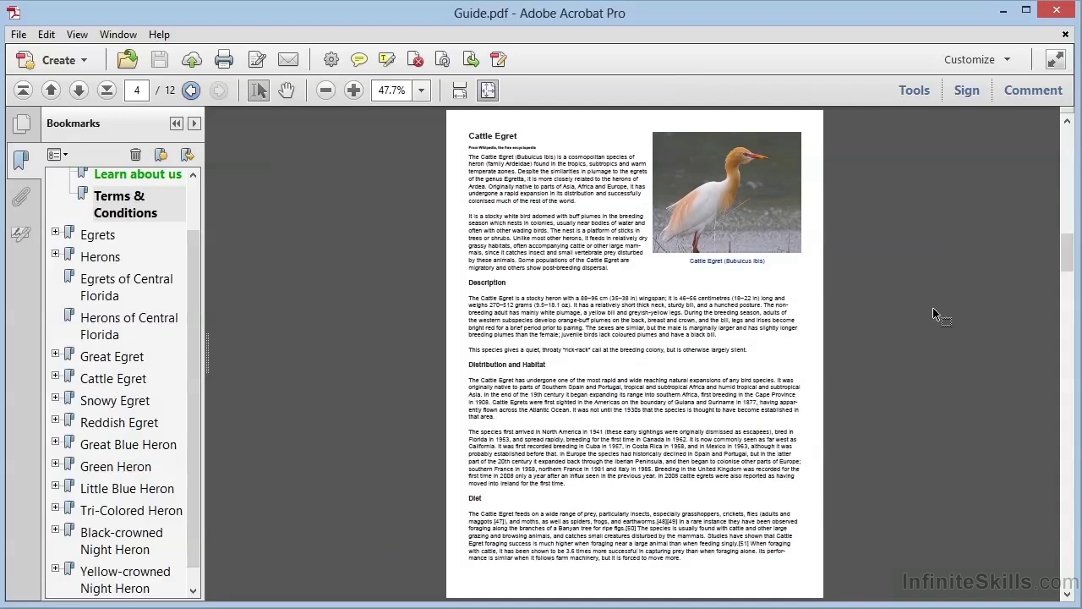
- Collapse the Bookmarks pane and move the 'conditions' find into the full Acrobat Search window
{"action": "left_click", "coordinate": [175, 123]}
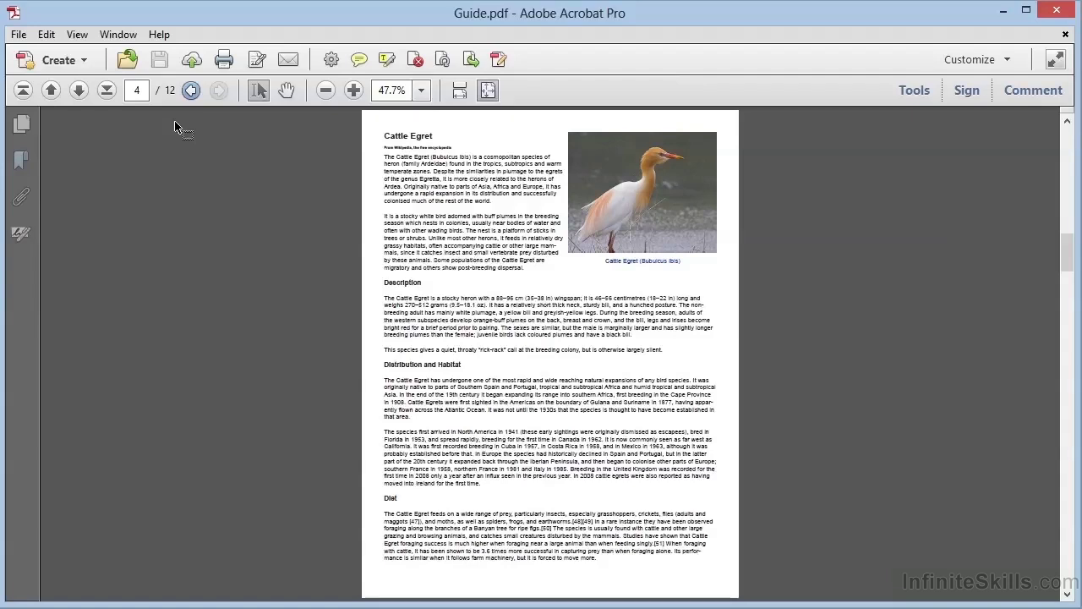
{"action": "left_click", "coordinate": [47, 35]}
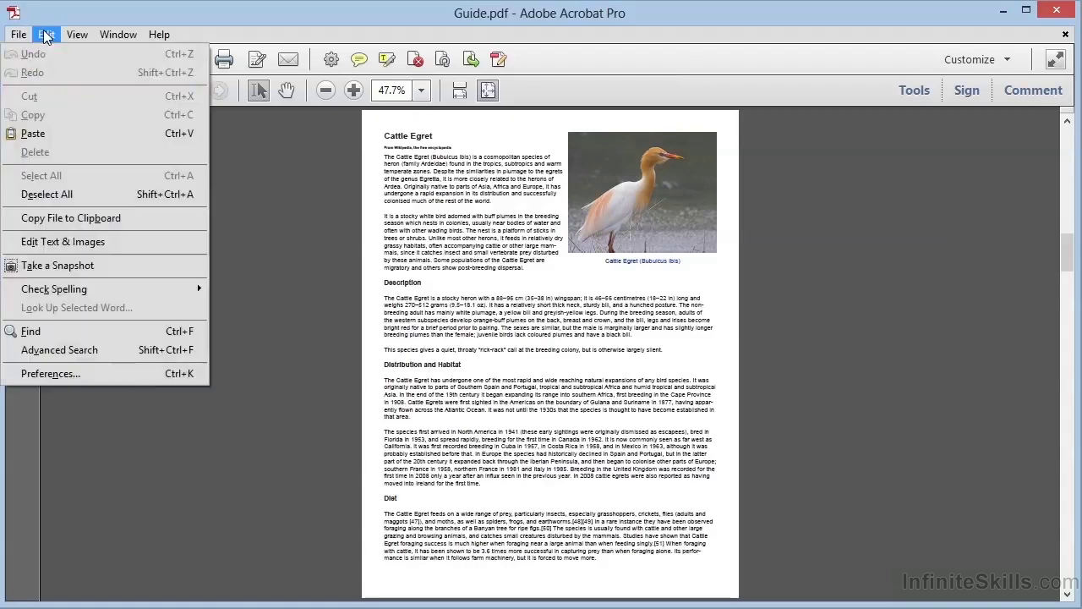
{"action": "left_click", "coordinate": [90, 333]}
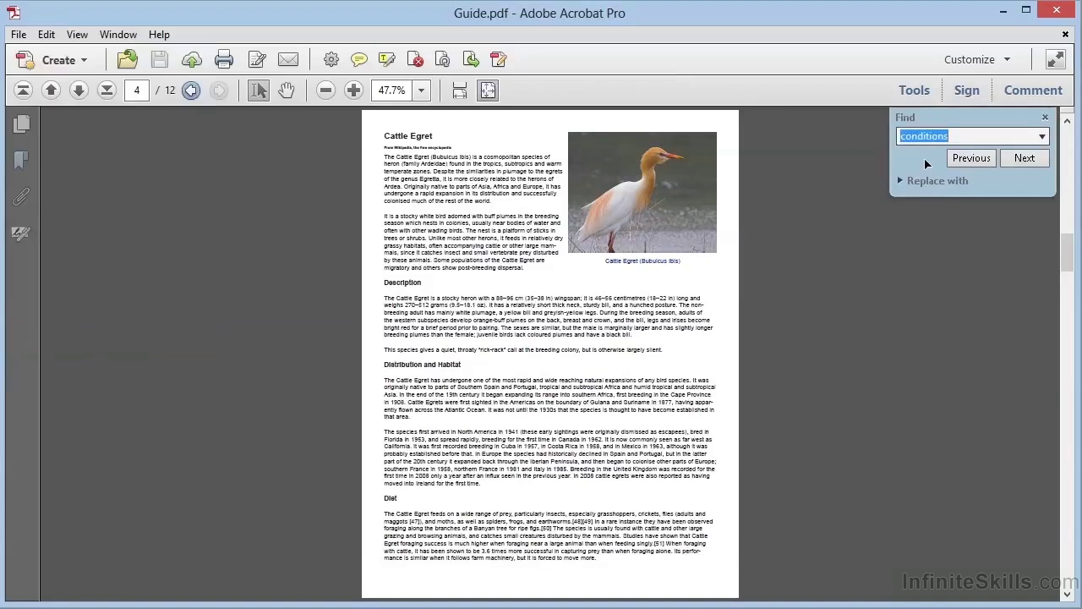
{"action": "left_click", "coordinate": [1042, 136]}
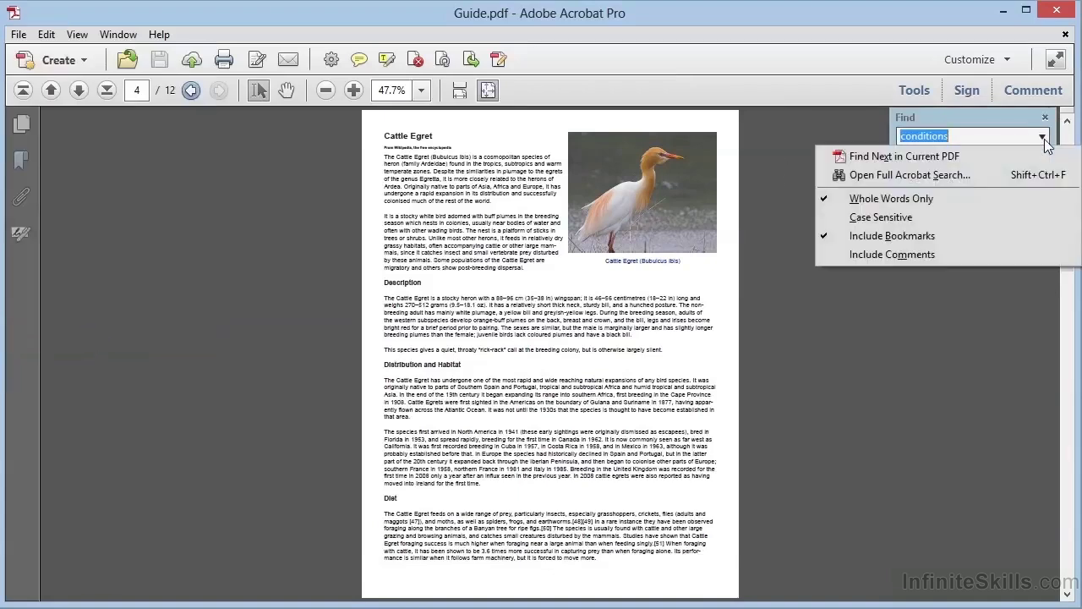
{"action": "left_click", "coordinate": [932, 175]}
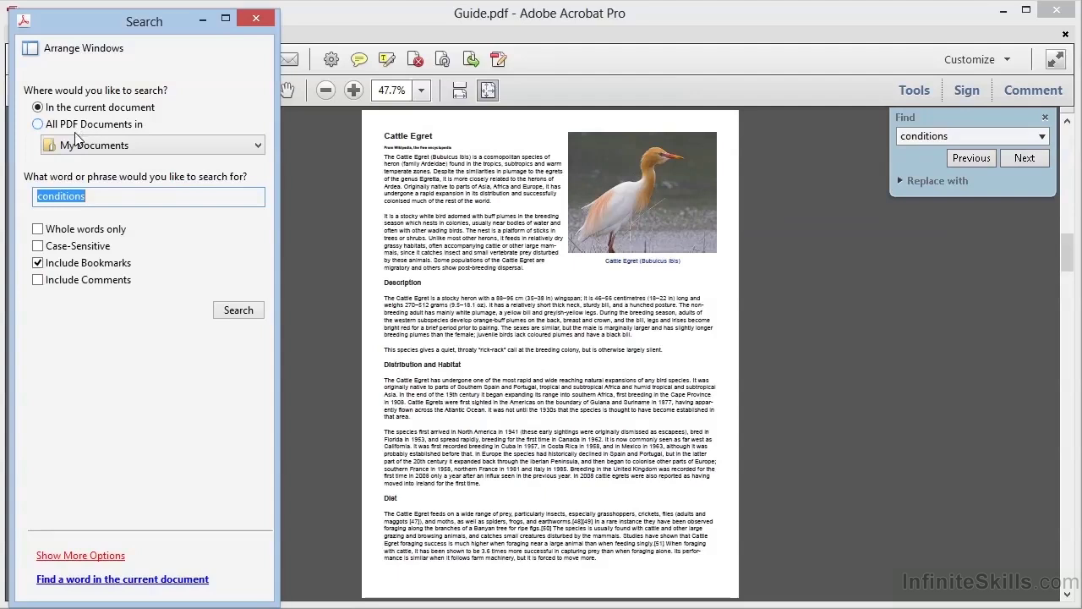
- Choose the Chapter 2 folder path as the search location for 'conditions'
{"action": "left_click", "coordinate": [258, 145]}
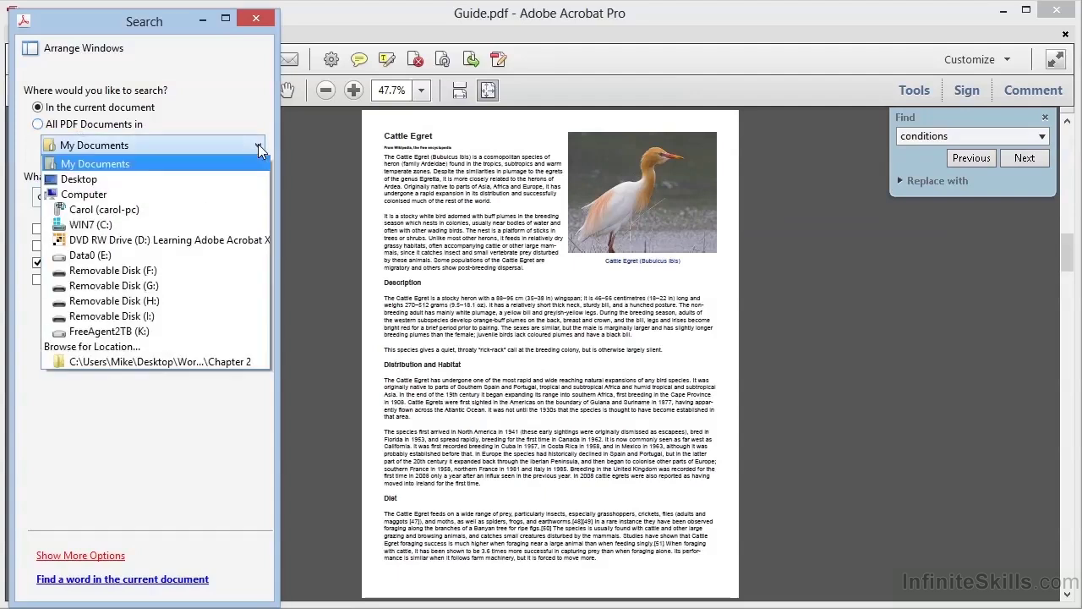
{"action": "left_click", "coordinate": [151, 360]}
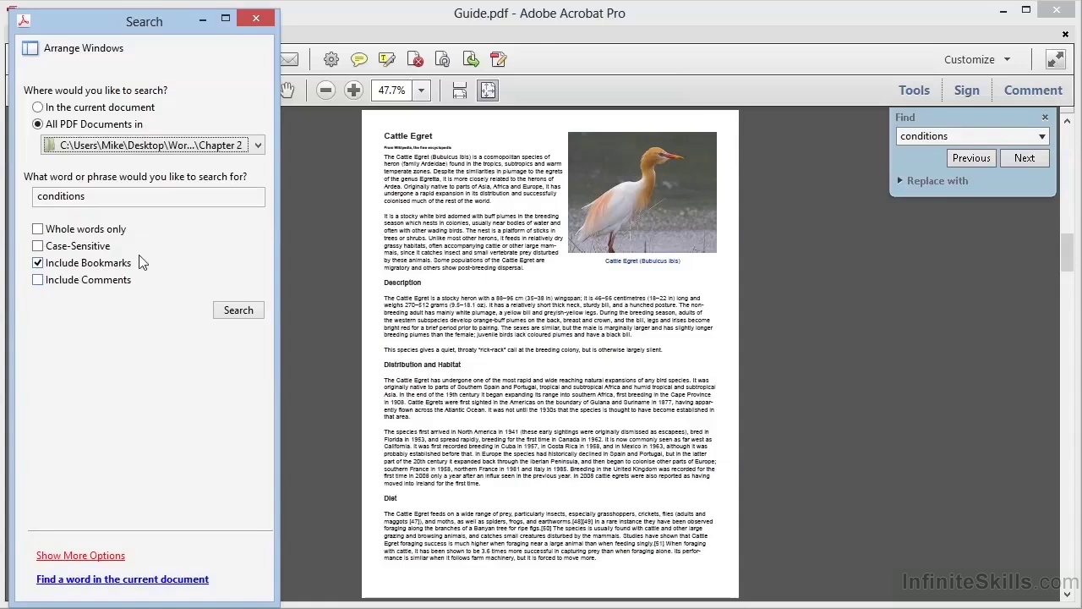
- Run the folder search and expand the Guide.pdf and A Tale of Two Cities results
{"action": "left_click", "coordinate": [236, 311]}
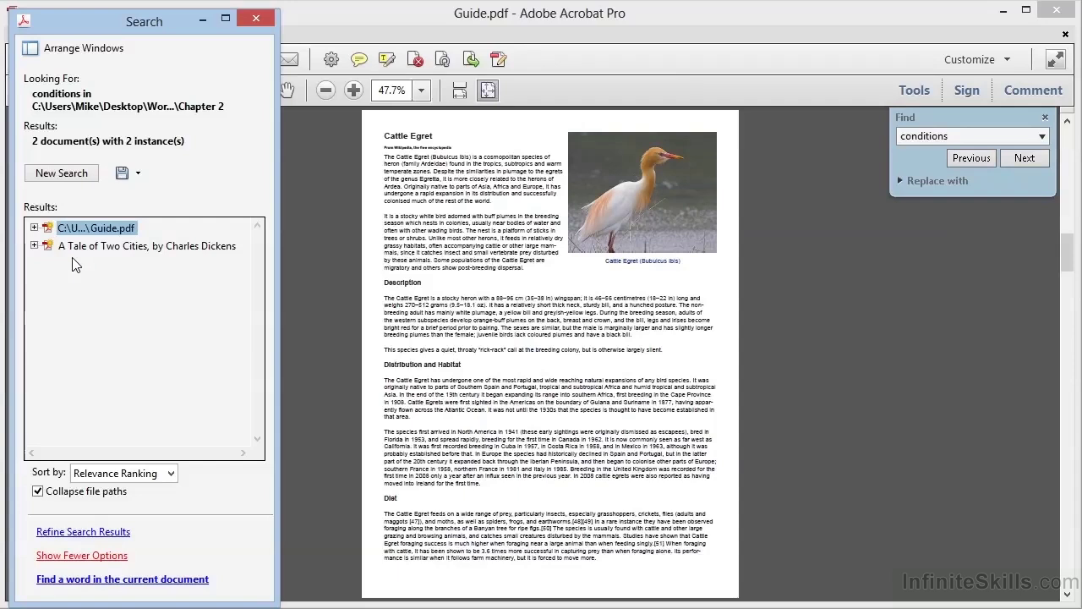
{"action": "left_click", "coordinate": [34, 227]}
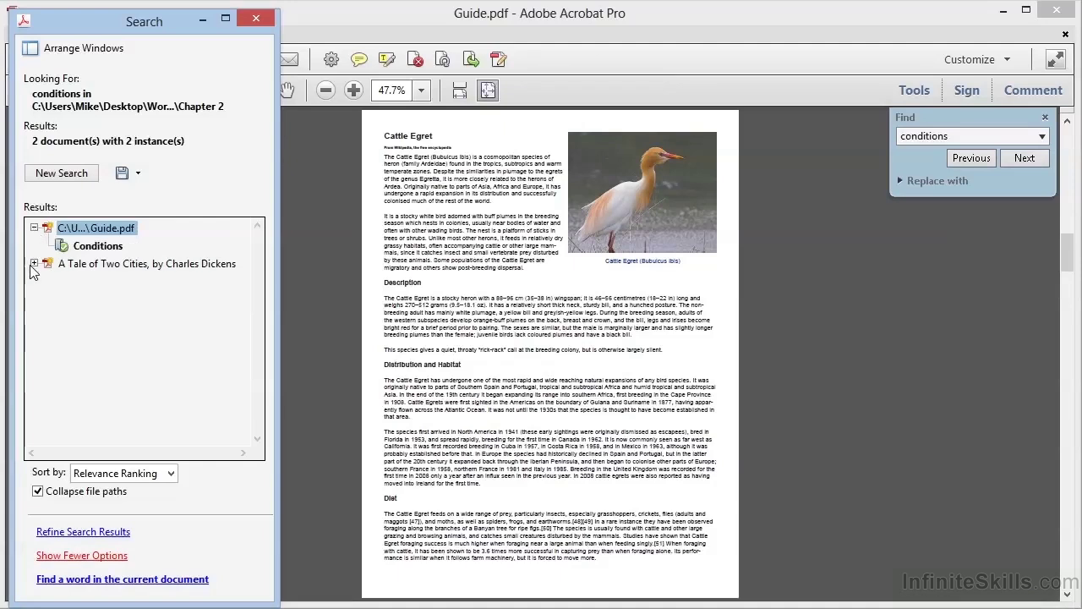
{"action": "left_click", "coordinate": [34, 264]}
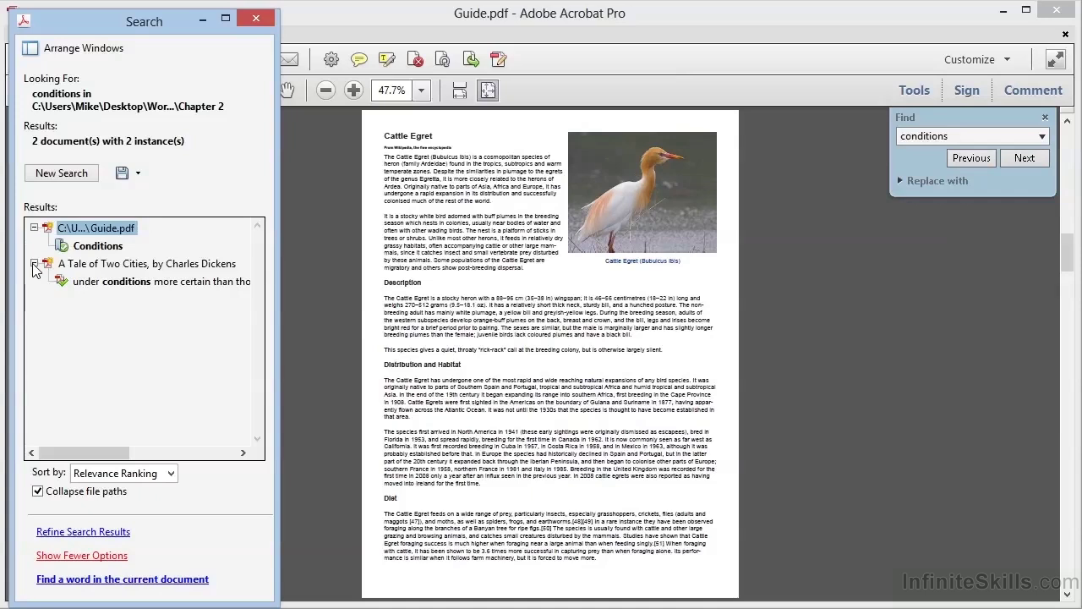
- Open A Tale of Two Cities at the 'under conditions' hit, keep Relevance sorting, toggle path collapsing
{"action": "left_click", "coordinate": [158, 286]}
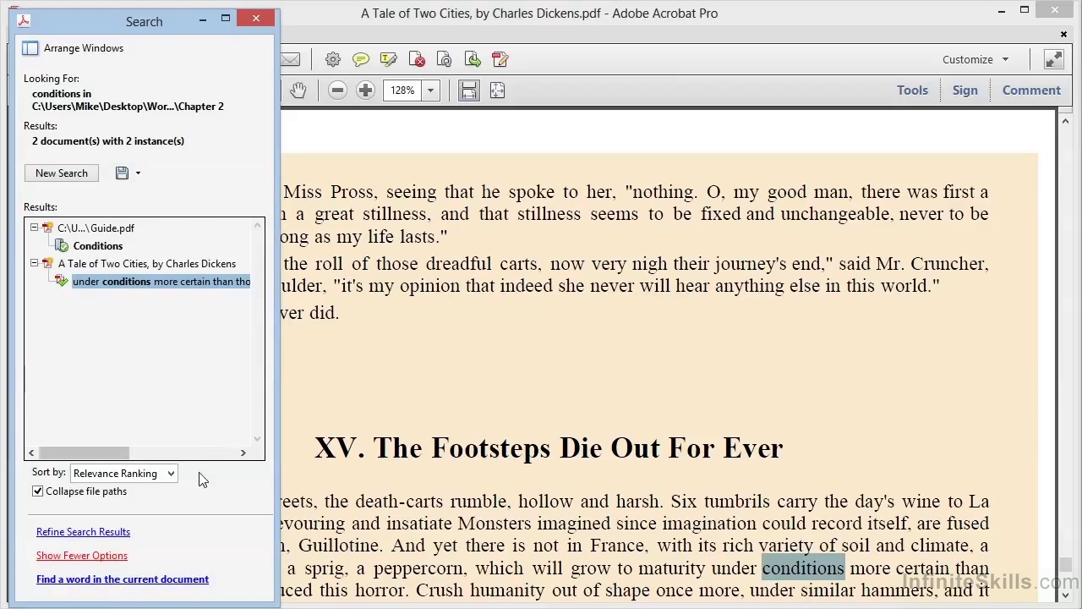
{"action": "key", "text": "Tab"}
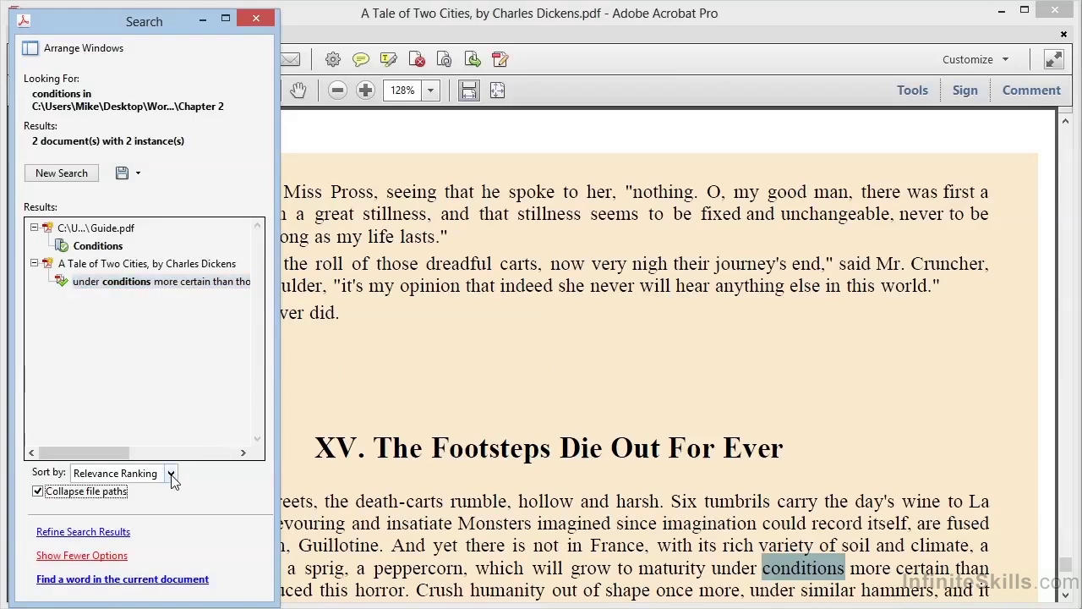
{"action": "left_click", "coordinate": [170, 474]}
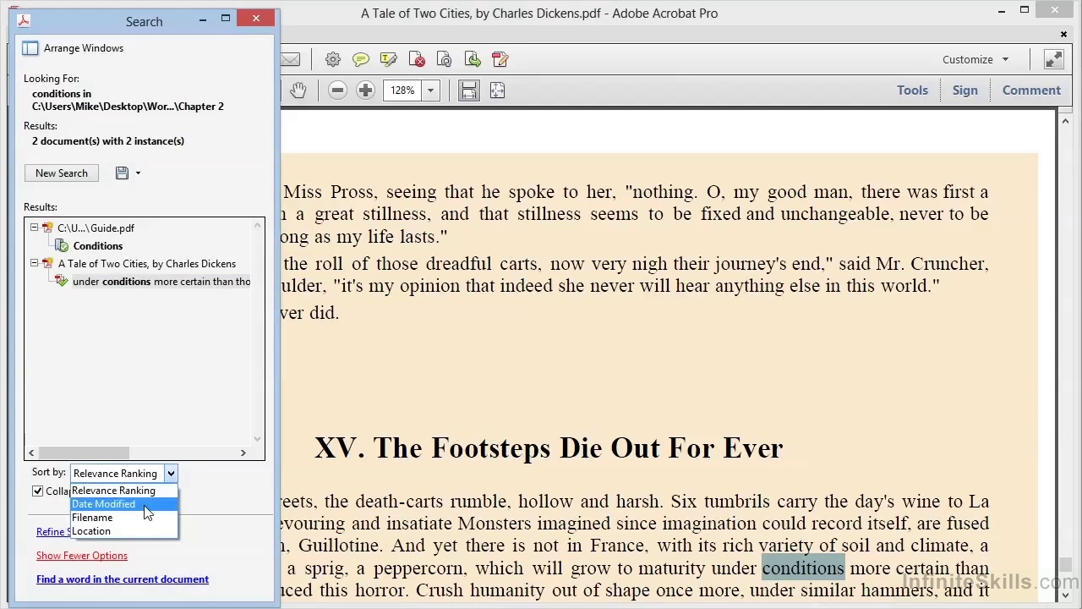
{"action": "left_click", "coordinate": [226, 492]}
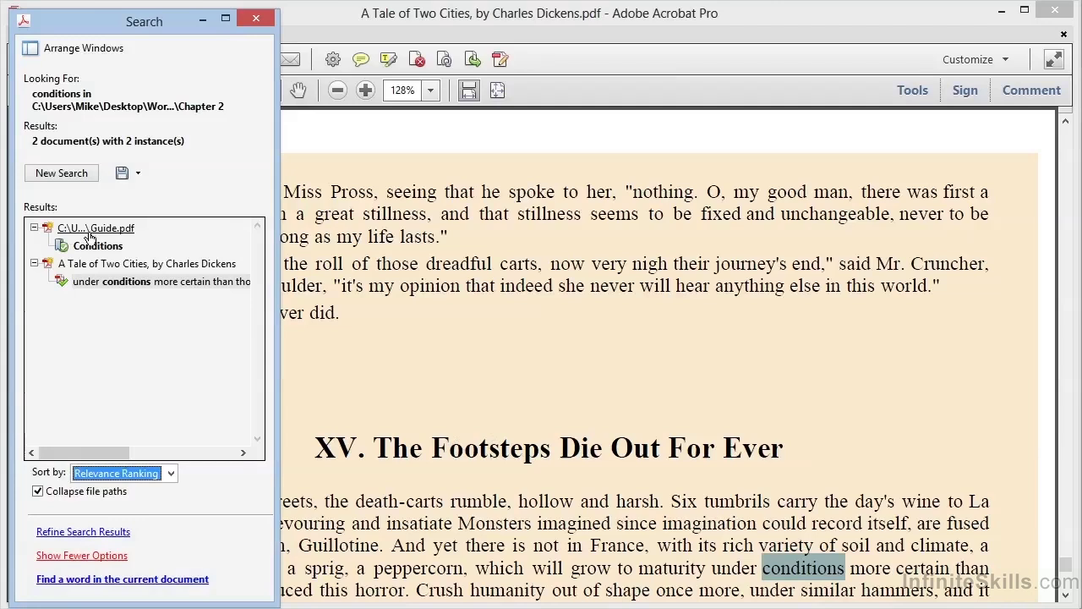
{"action": "left_click", "coordinate": [38, 492]}
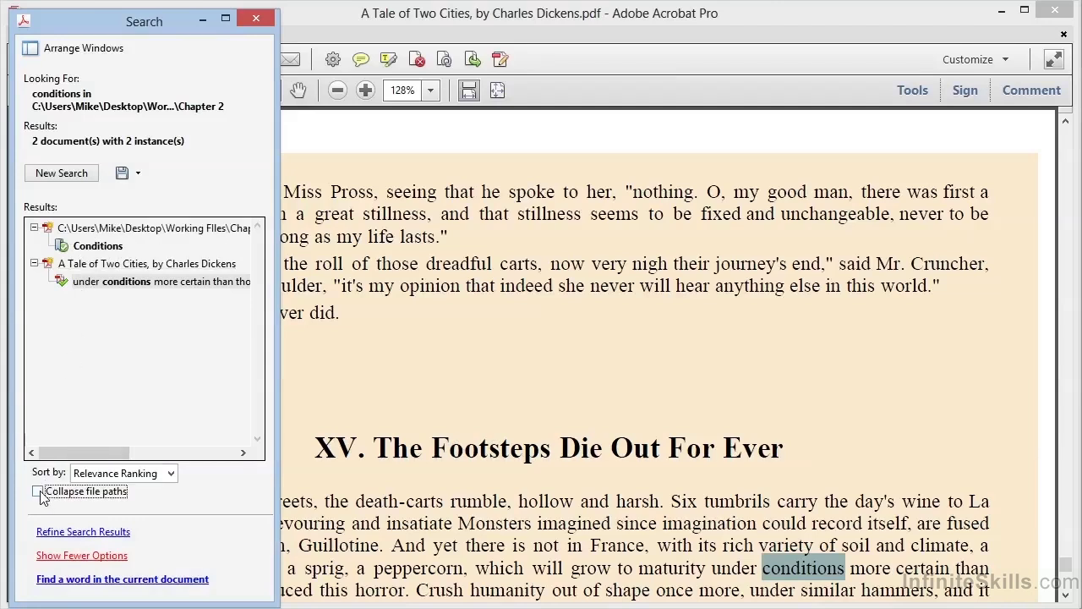
{"action": "left_click", "coordinate": [38, 492]}
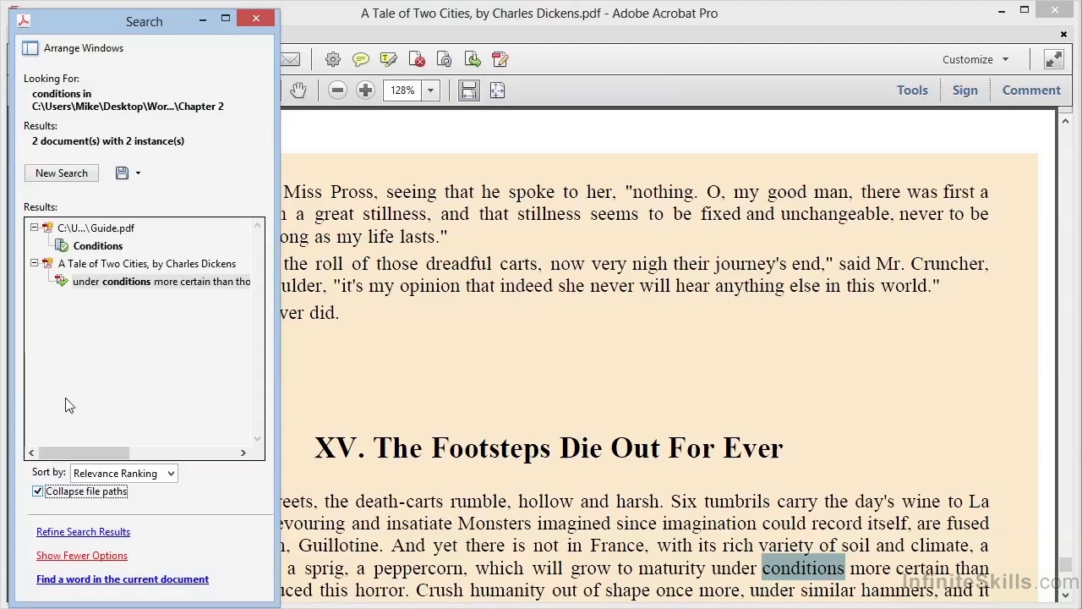
- Start a new search with advanced options, keeping exact word or phrase matching
{"action": "left_click", "coordinate": [61, 174]}
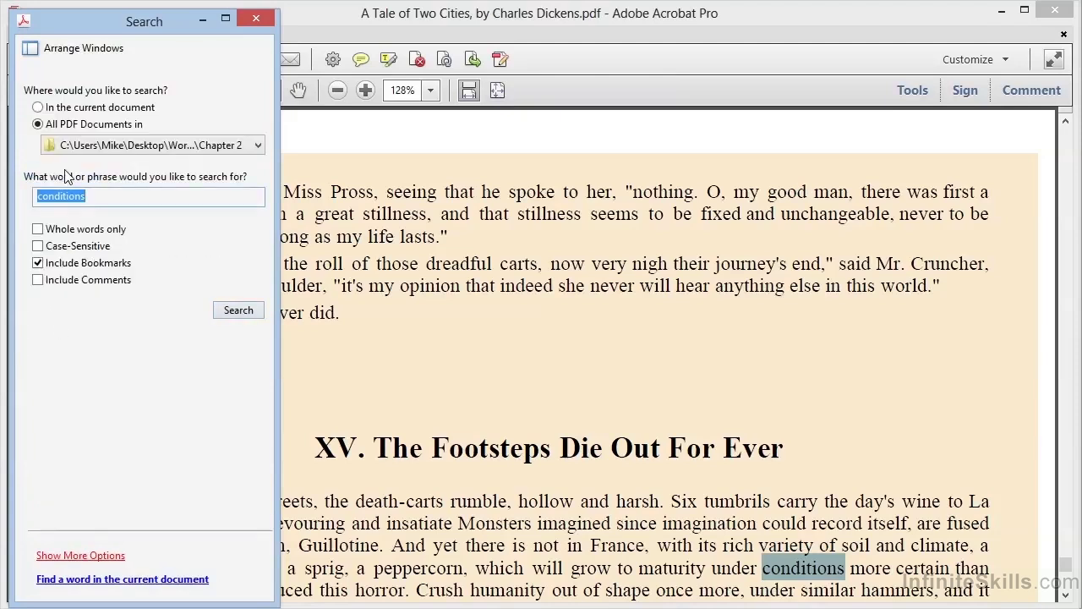
{"action": "left_click", "coordinate": [78, 556]}
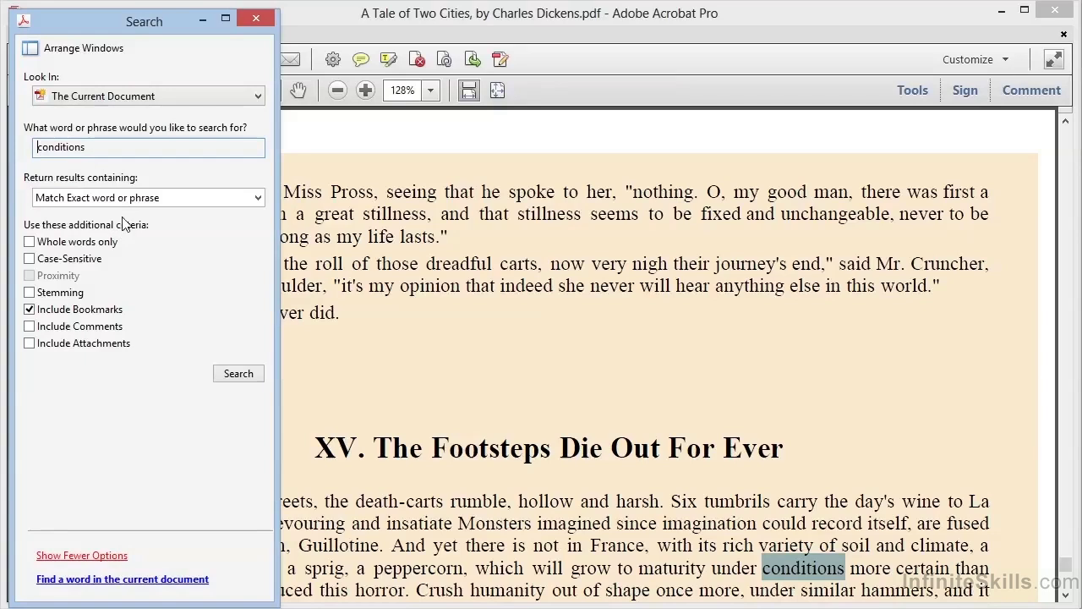
{"action": "left_click", "coordinate": [144, 199]}
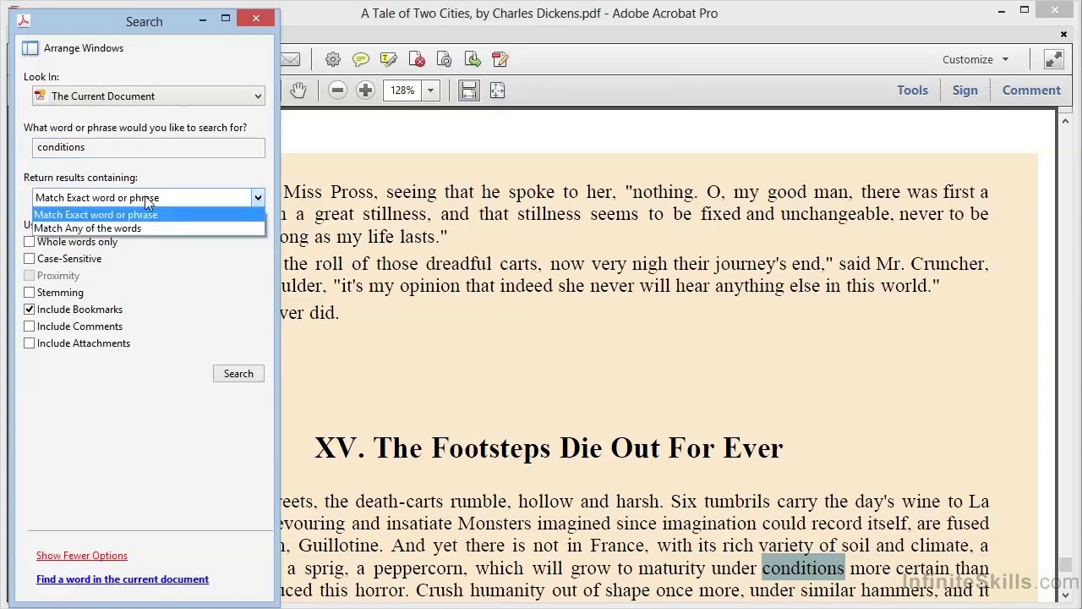
{"action": "left_click", "coordinate": [175, 293]}
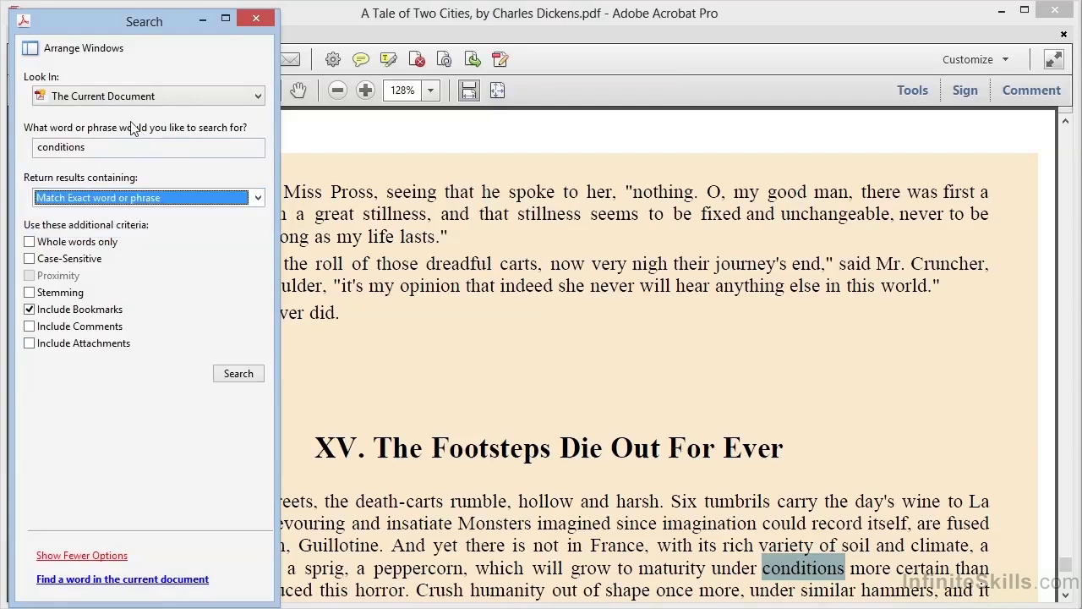
- Set Look In to the Chapter 2 folder, browse property criteria, then return to the document
{"action": "left_click", "coordinate": [76, 103]}
{"action": "left_click", "coordinate": [97, 357]}
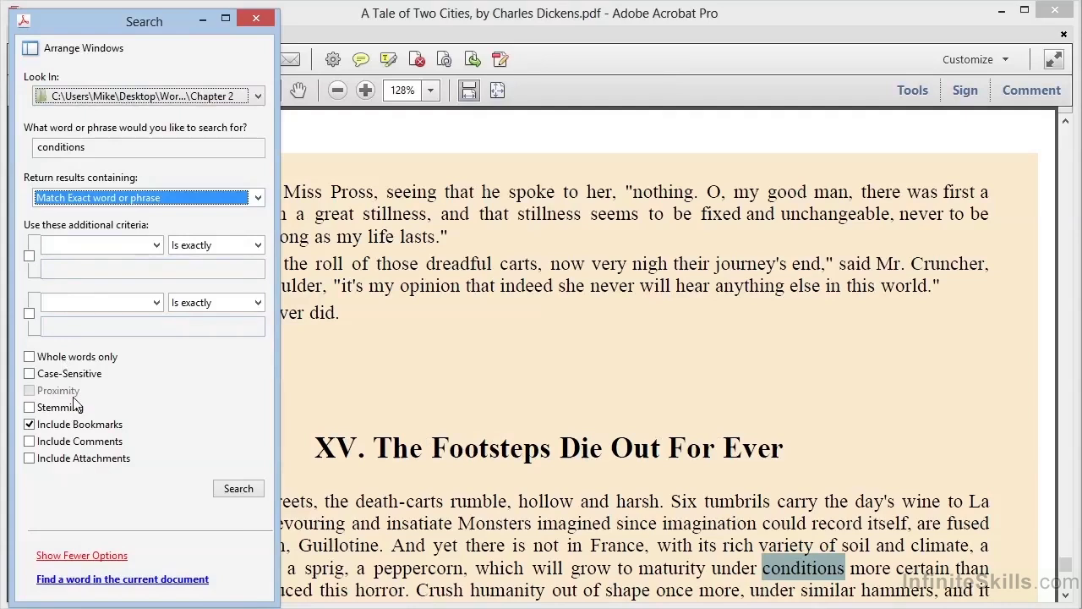
{"action": "left_click", "coordinate": [103, 248]}
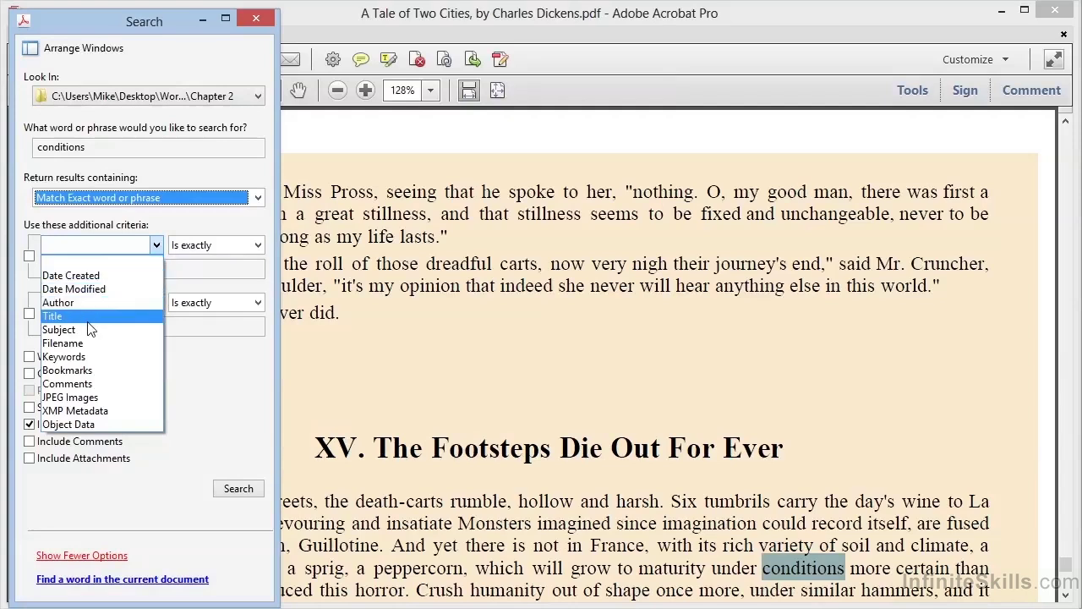
{"action": "left_click", "coordinate": [203, 373]}
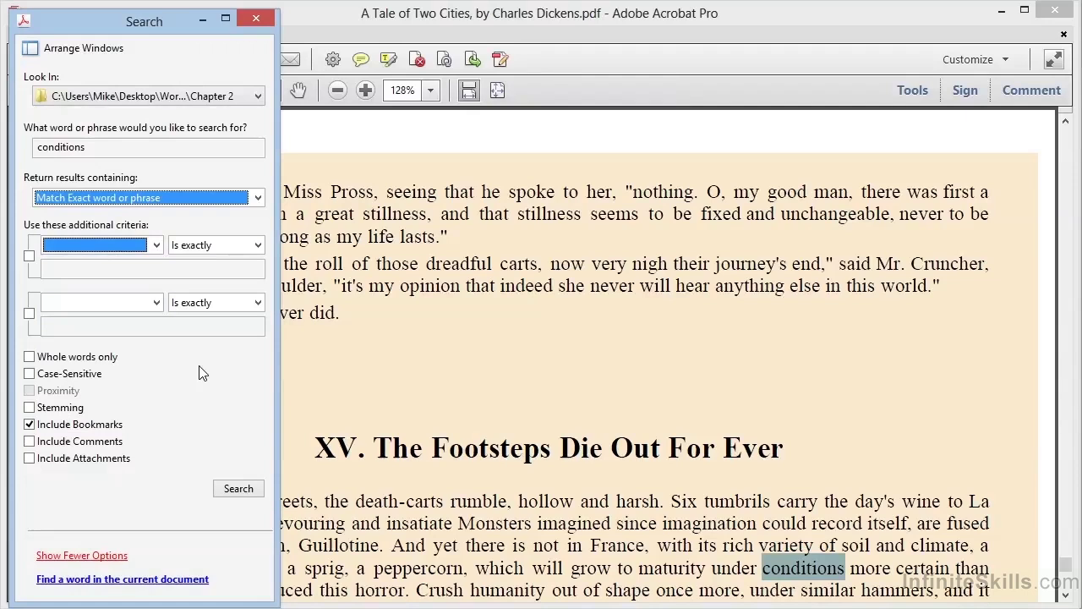
{"action": "left_click", "coordinate": [406, 22]}
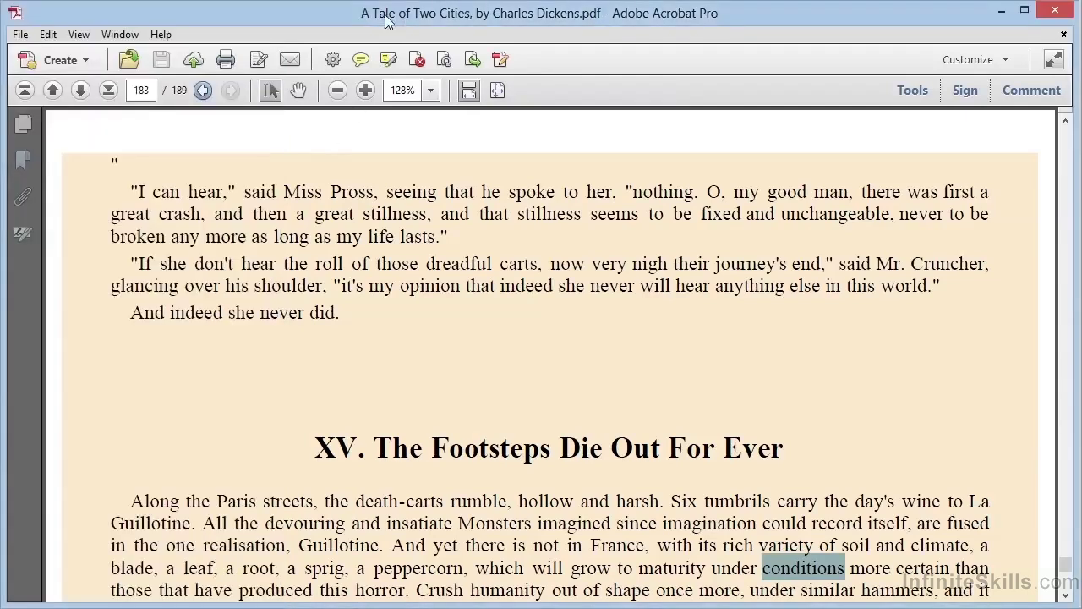
- Open Edit > Preferences at the Search category, showing Fast Find with a 100 MB cache
{"action": "left_click", "coordinate": [51, 36]}
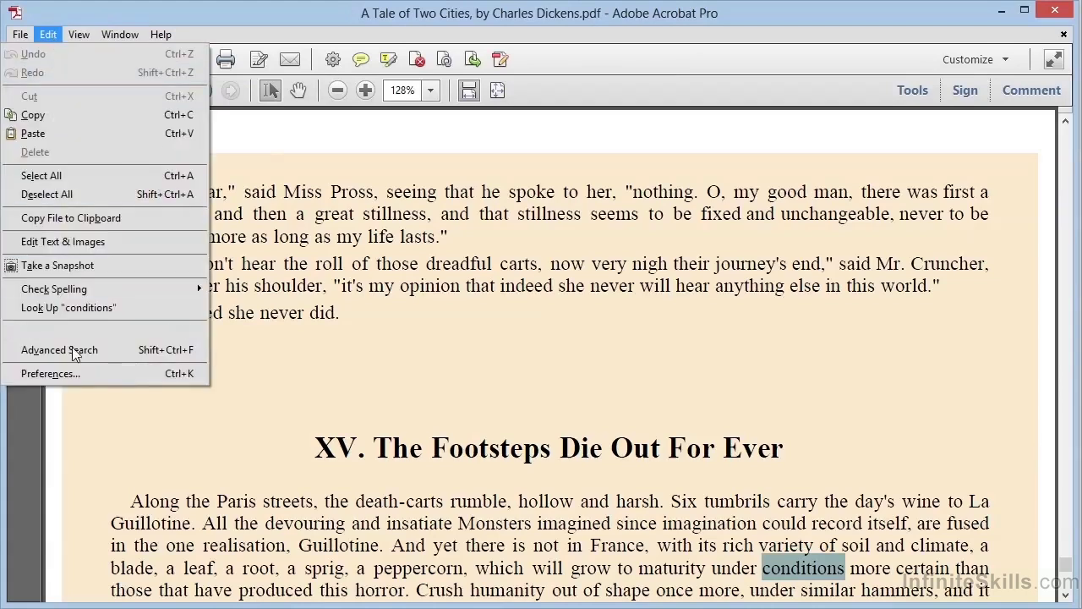
{"action": "left_click", "coordinate": [78, 376]}
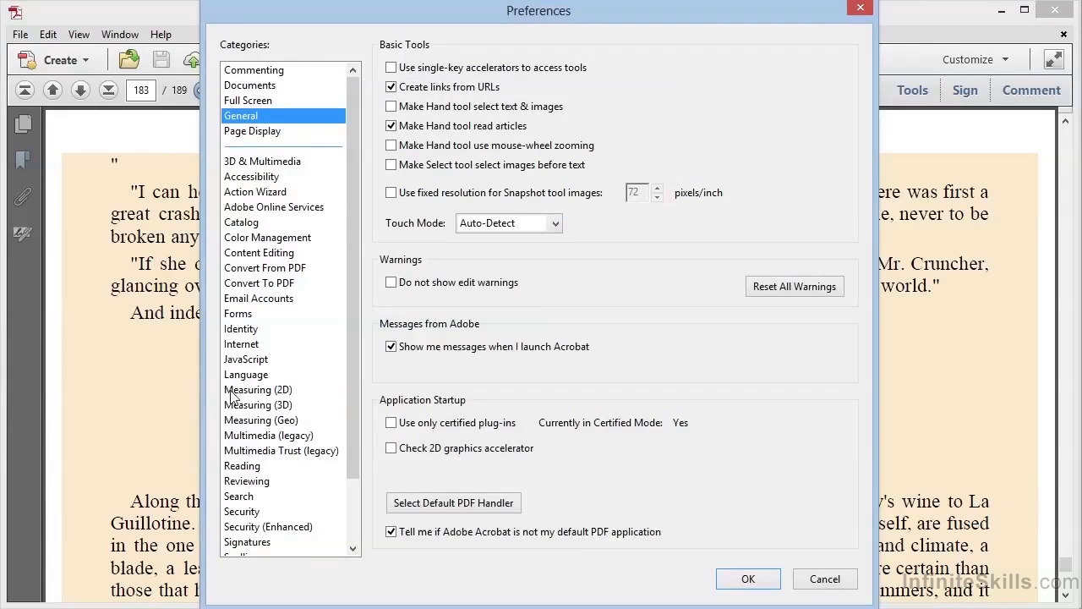
{"action": "left_click", "coordinate": [239, 496]}
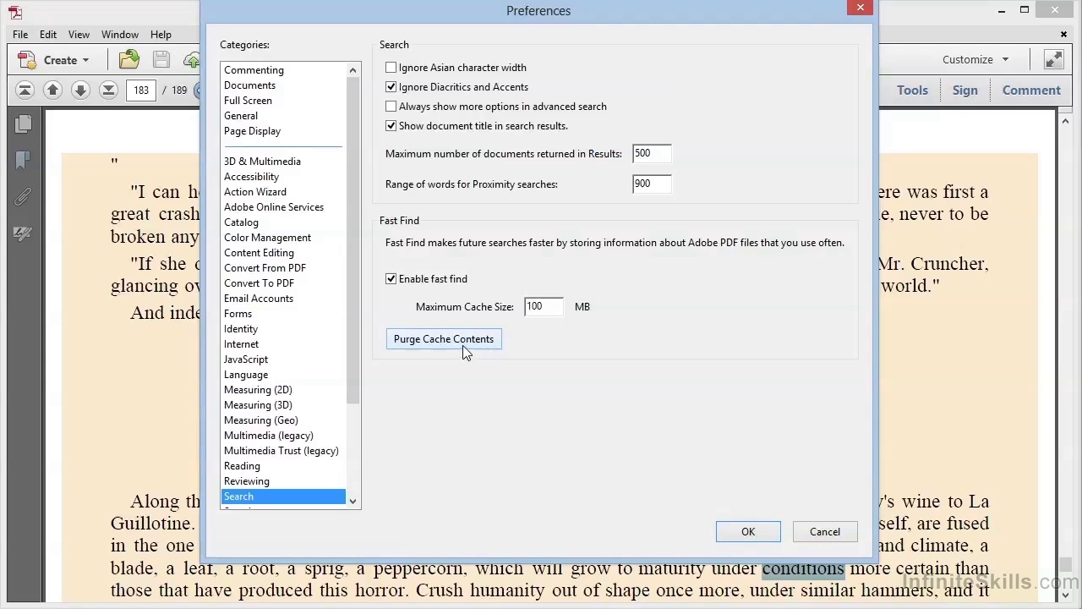
- Cancel the Preferences dialog, returning to page 183 of A Tale of Two Cities with 'conditions' highlighted
{"action": "left_click", "coordinate": [825, 533]}
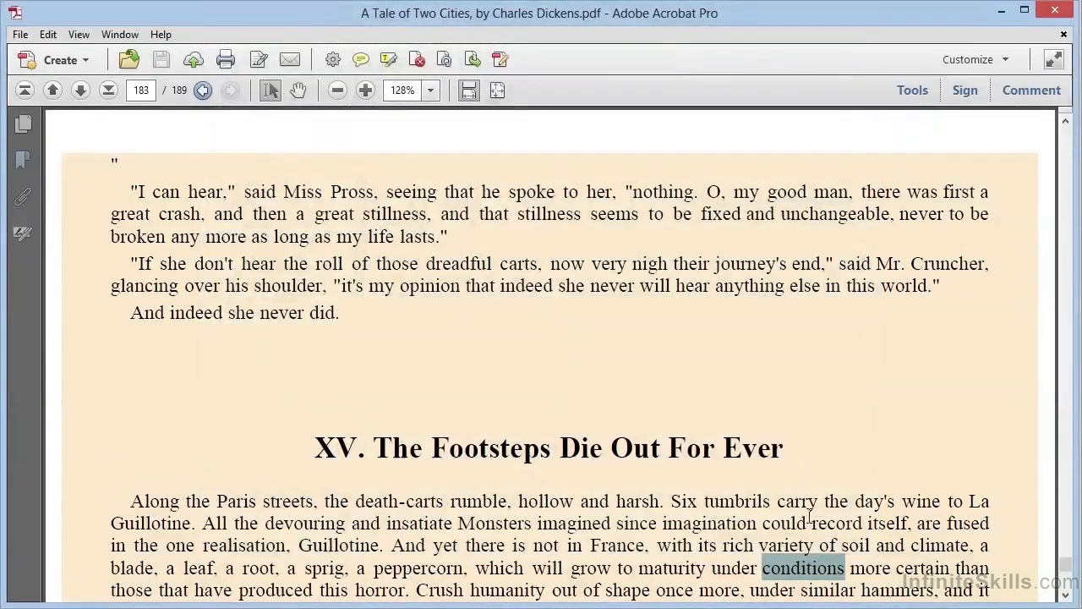